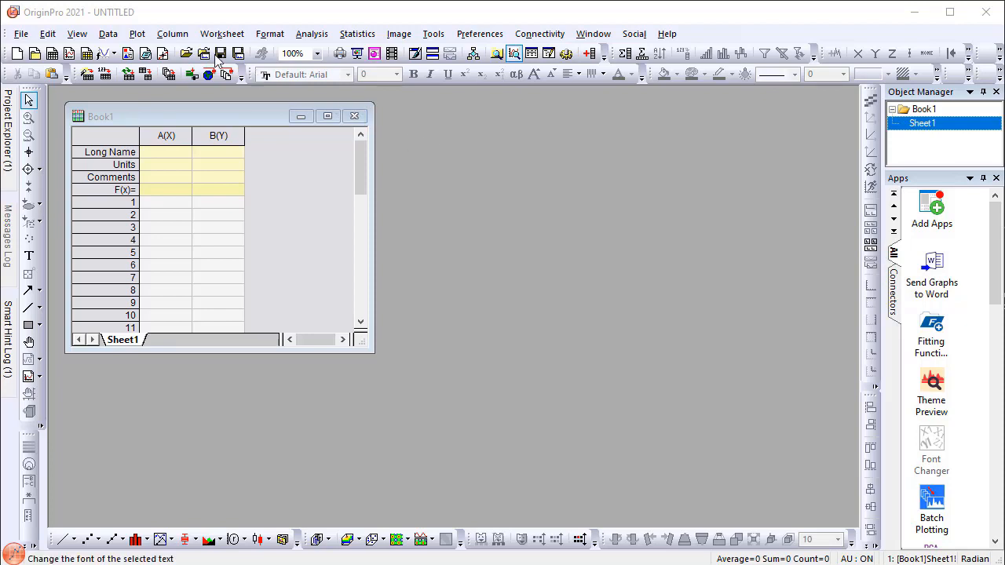
Step: Create a new workbook from the Regression Clustering system template
click(21, 33)
mouse_move(42, 51)
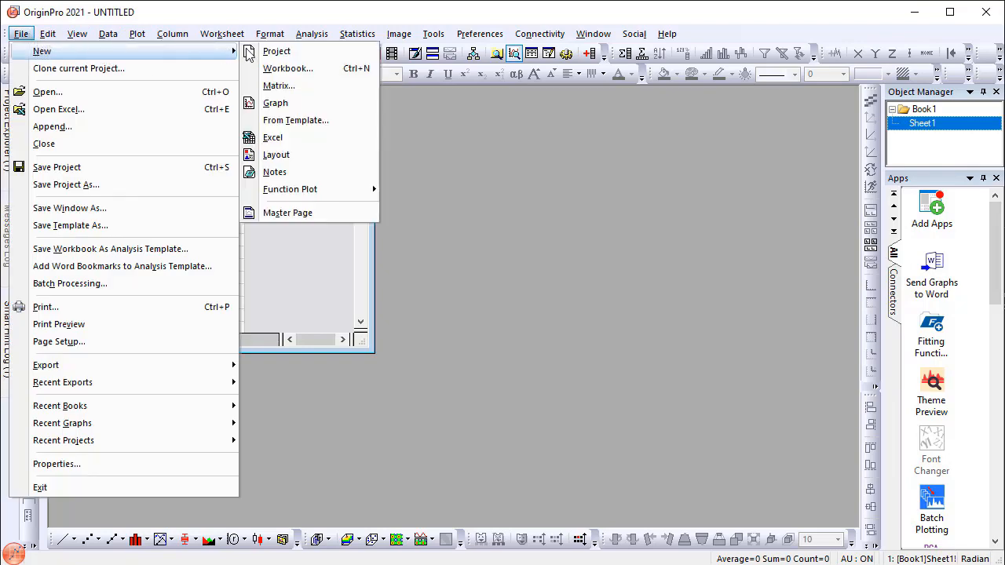
click(283, 72)
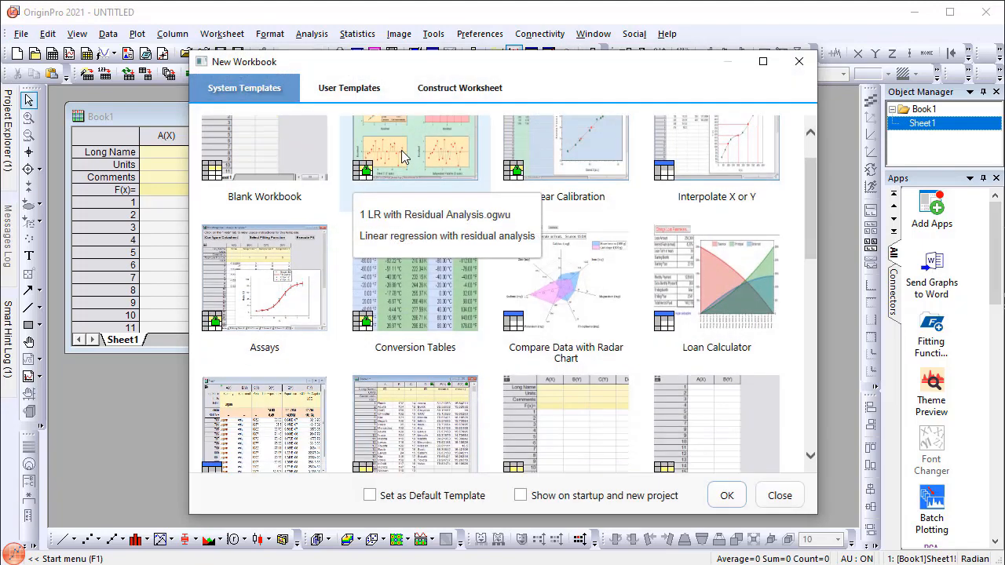
scroll(401, 150, down, 3)
scroll(401, 150, down, 2)
scroll(401, 150, down, 2)
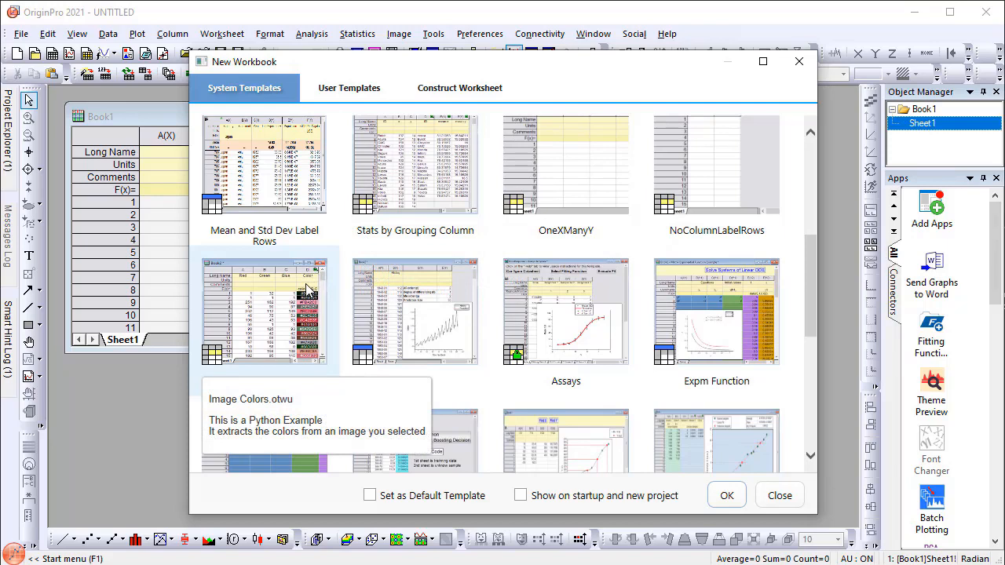
scroll(394, 296, down, 3)
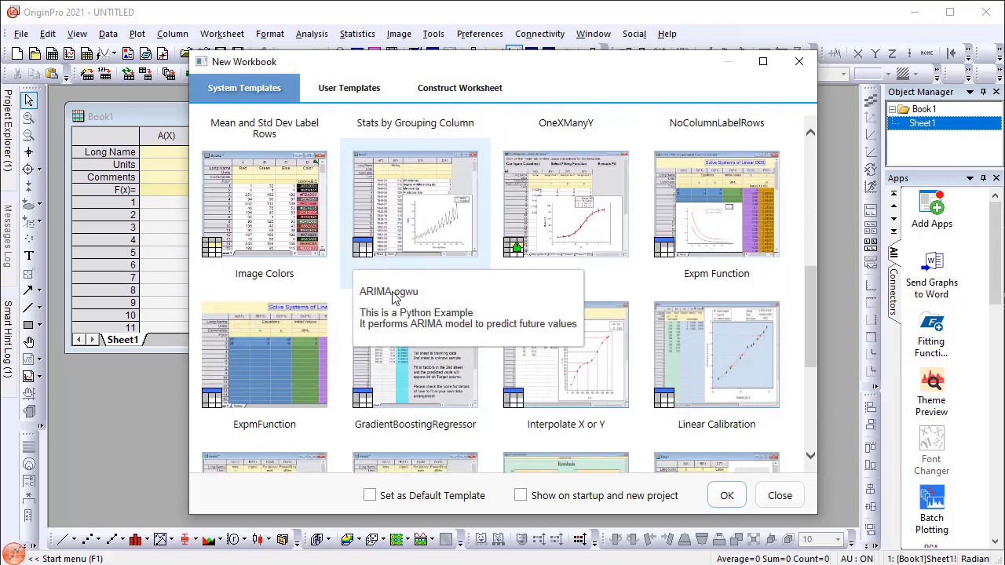
scroll(395, 297, down, 3)
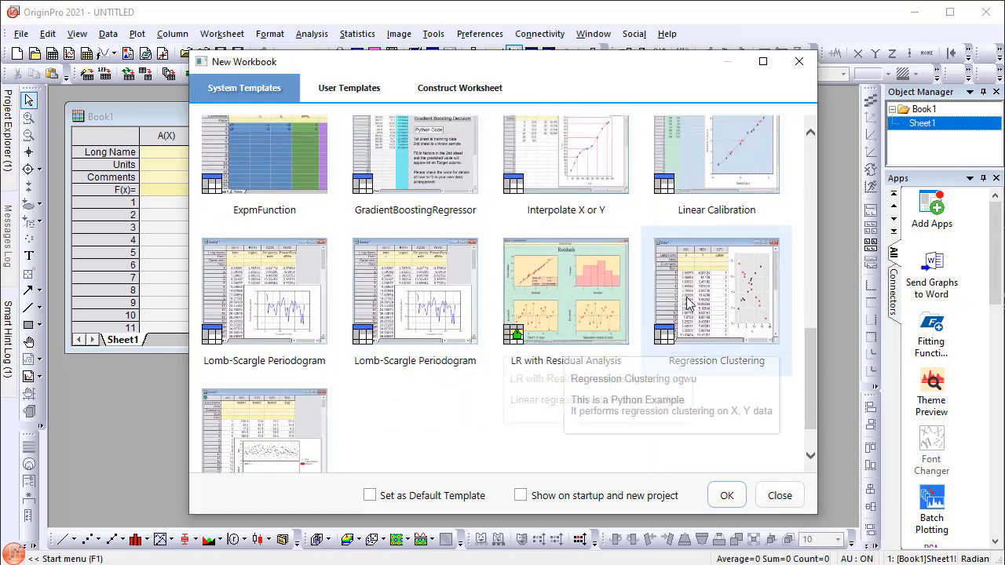
double_click(694, 303)
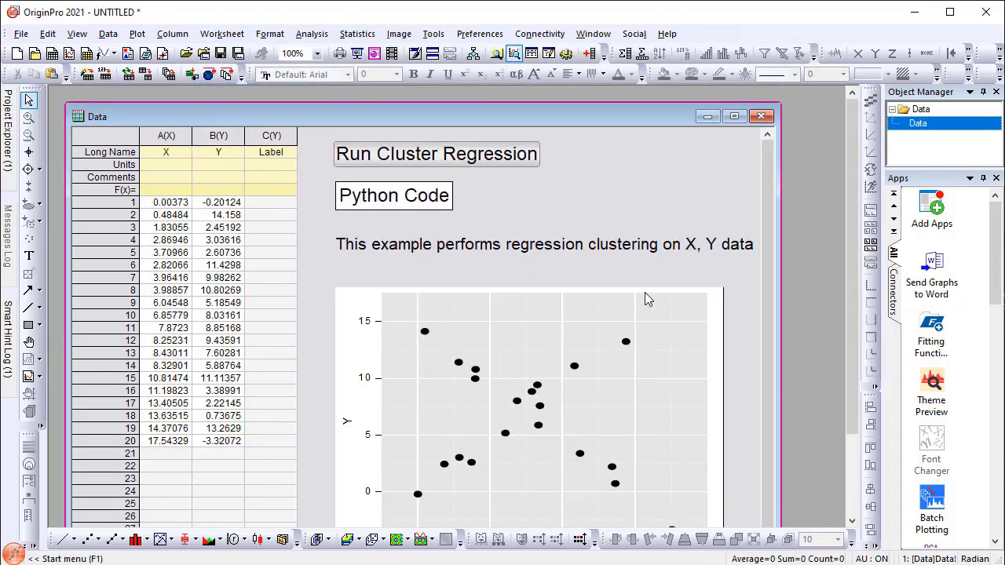
right_click(423, 208)
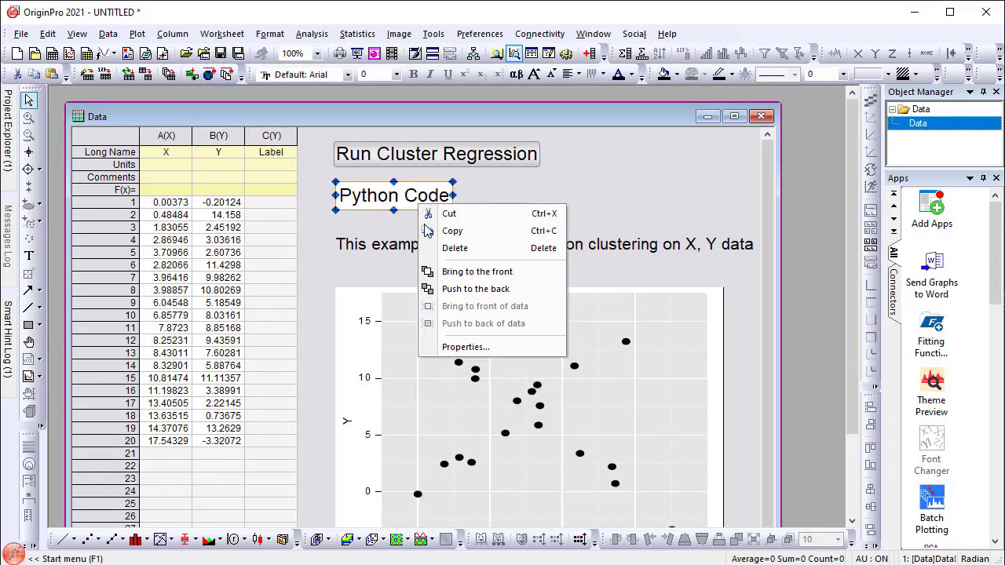
click(465, 347)
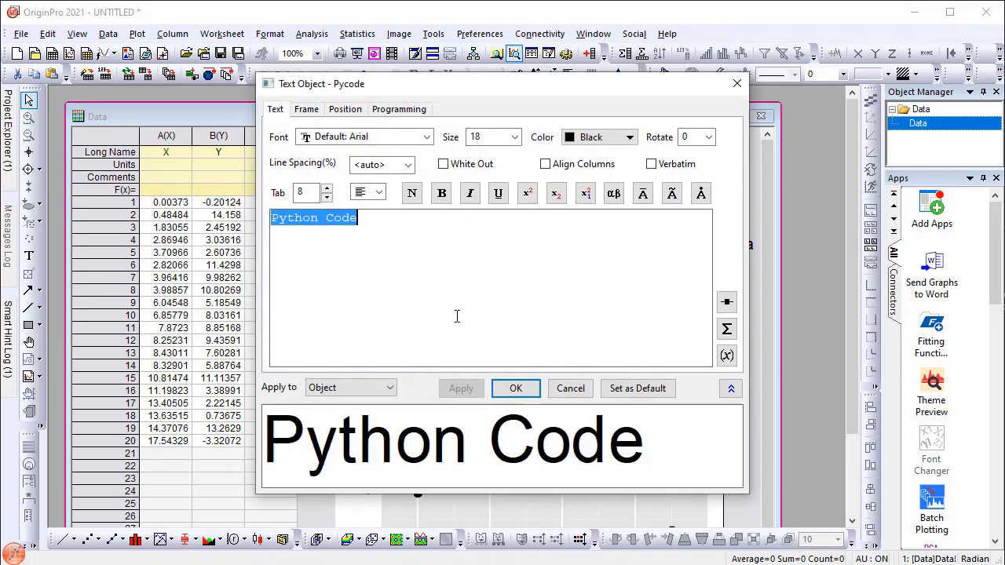
click(398, 109)
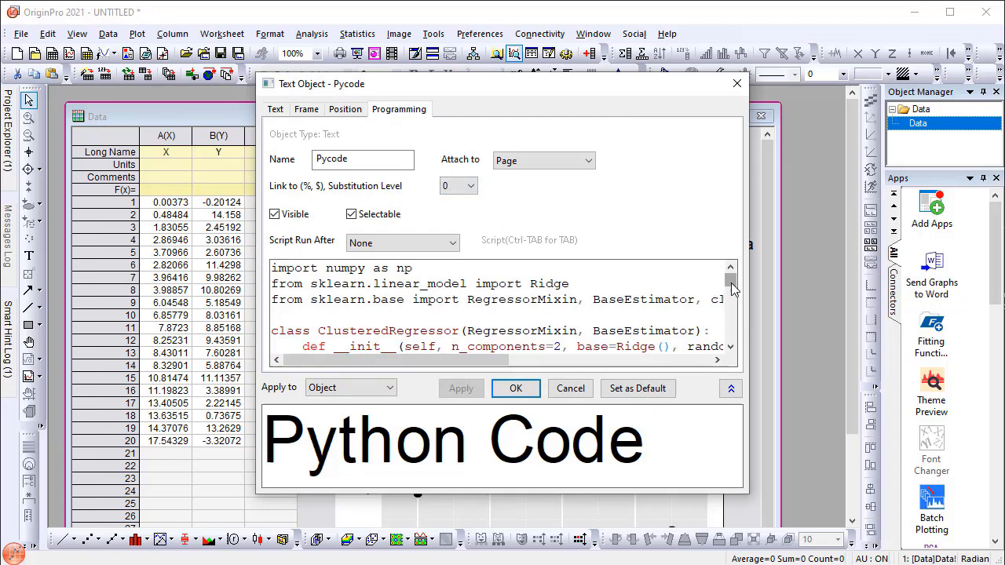
drag(730, 281, 731, 314)
click(515, 388)
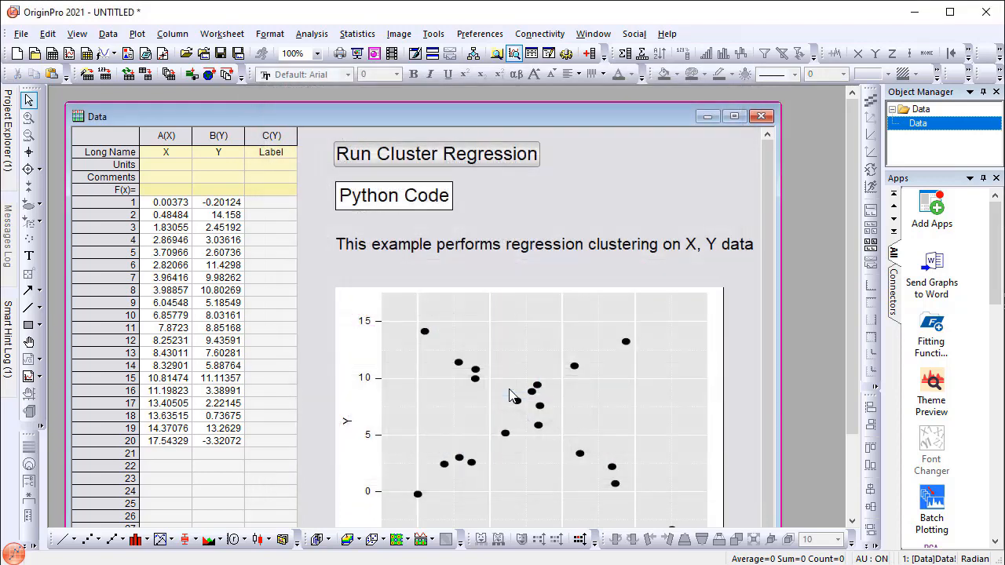
Step: Run Cluster Regression on the X, Y data to label clusters and recolour the plot
click(437, 161)
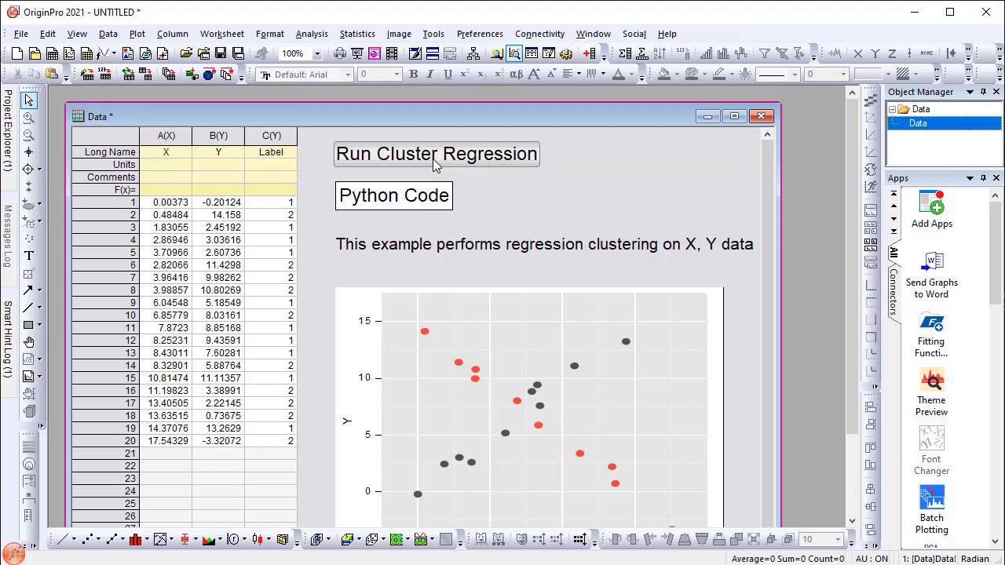
Step: Load the Logistic Regression Python sample from the Learning Center without saving the untitled project
click(666, 34)
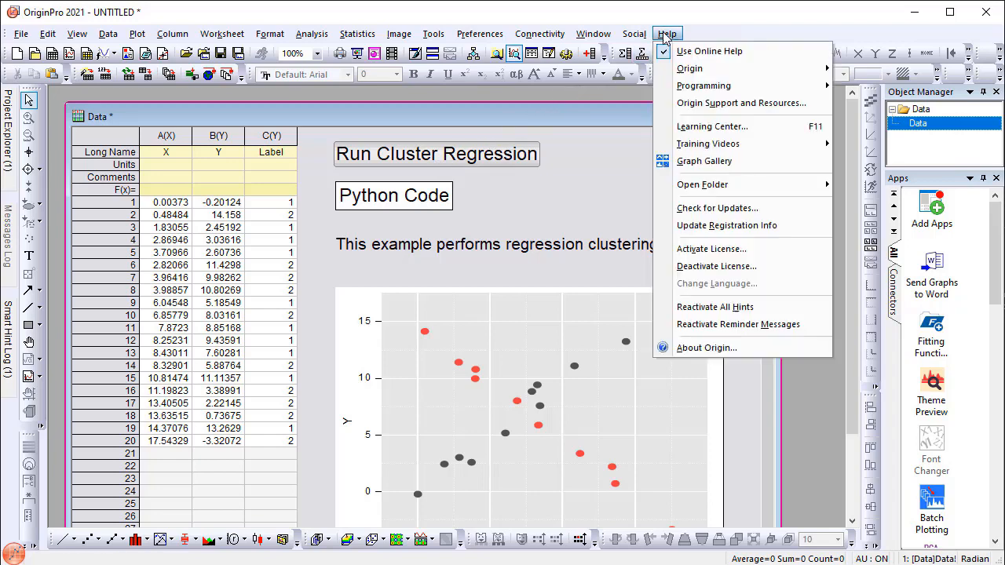
click(690, 127)
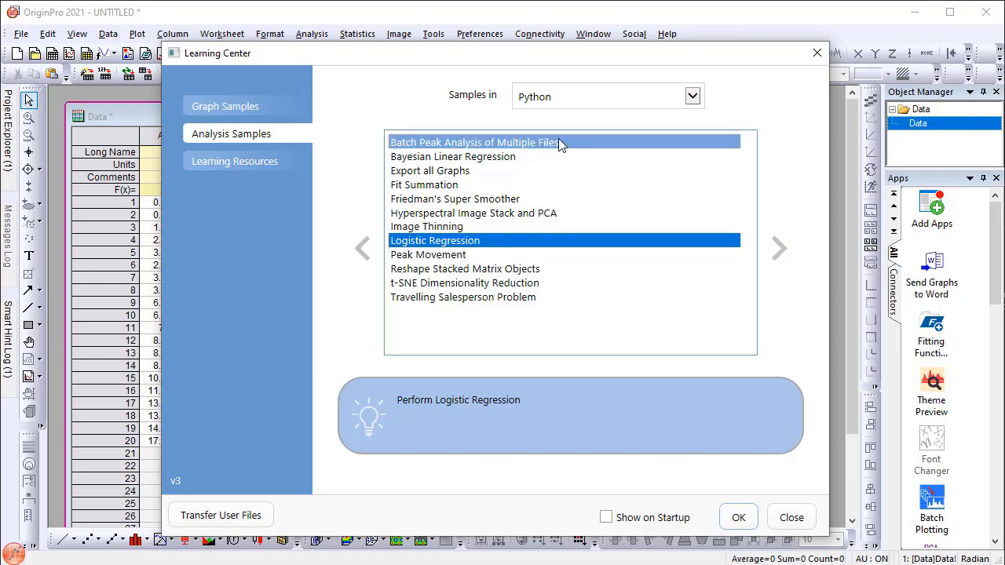
double_click(554, 245)
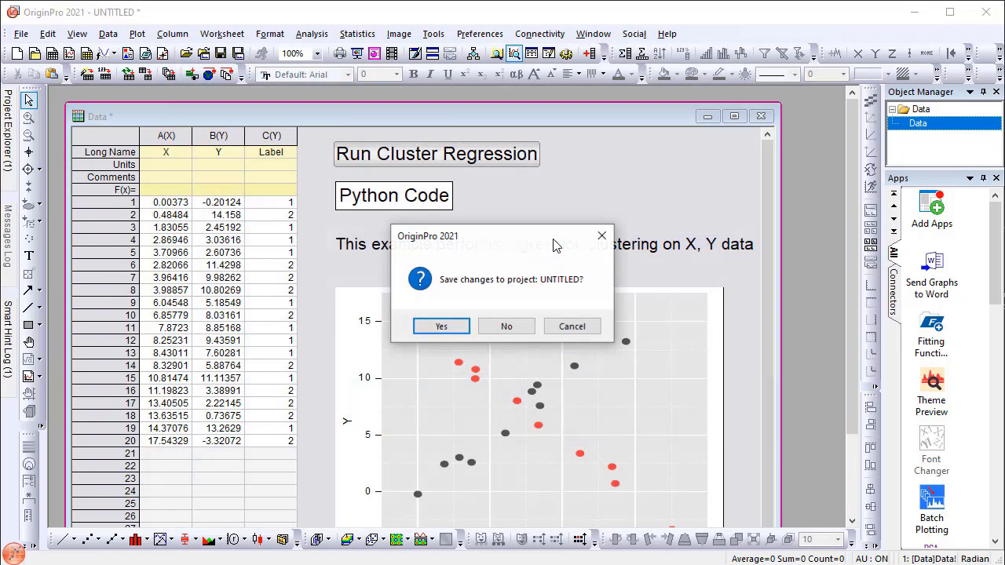
click(505, 325)
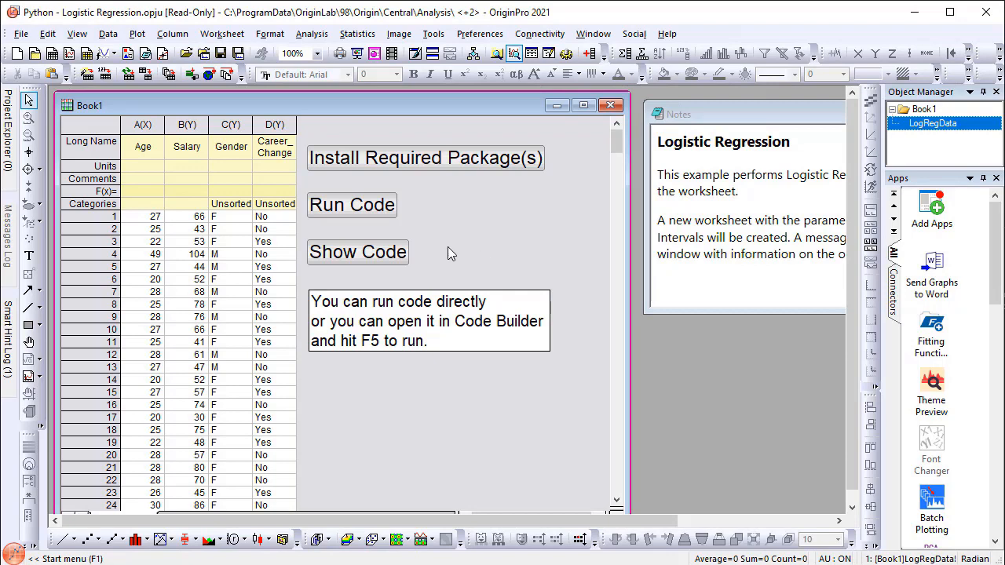
click(379, 256)
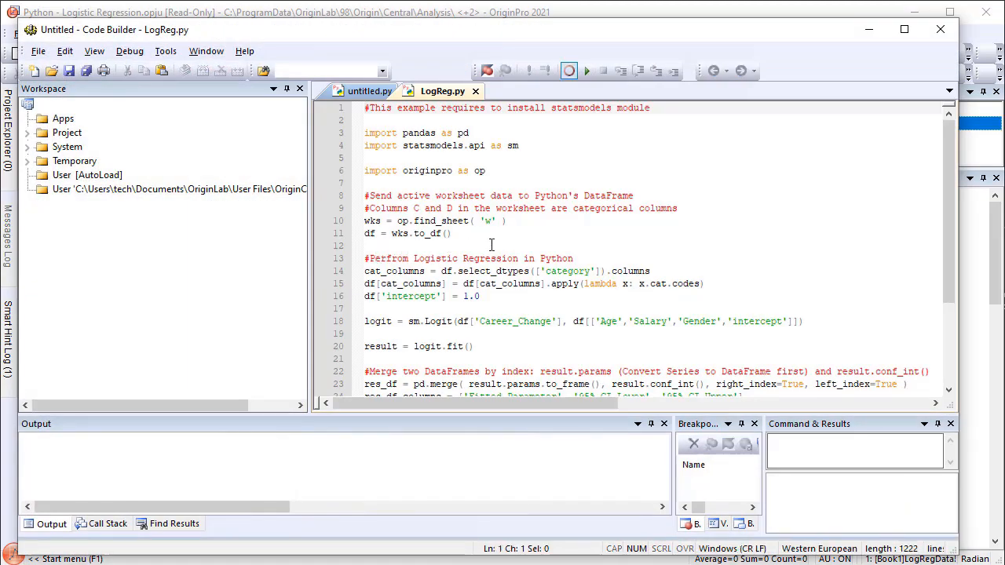
scroll(517, 242, down, 1)
scroll(517, 242, down, 1)
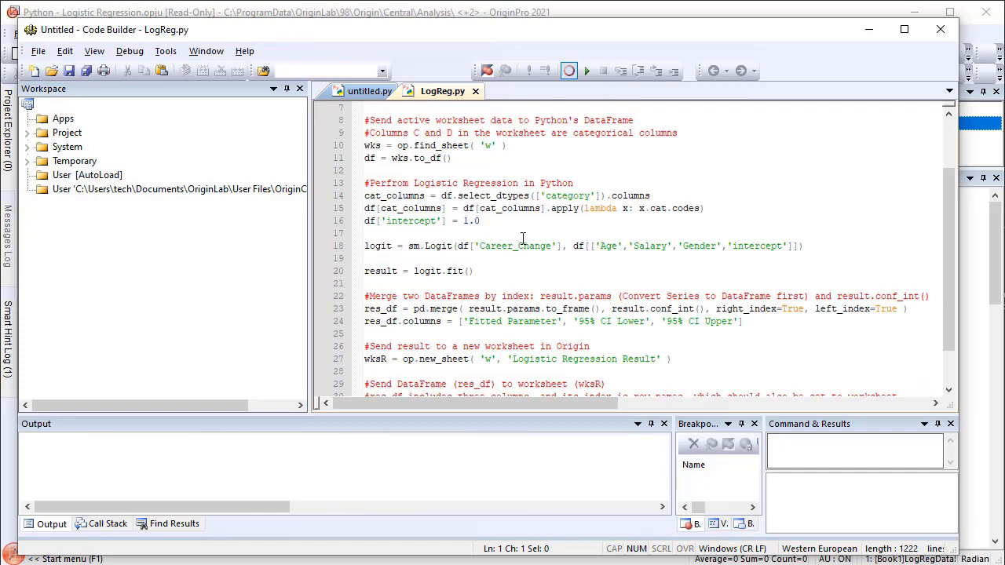
click(940, 29)
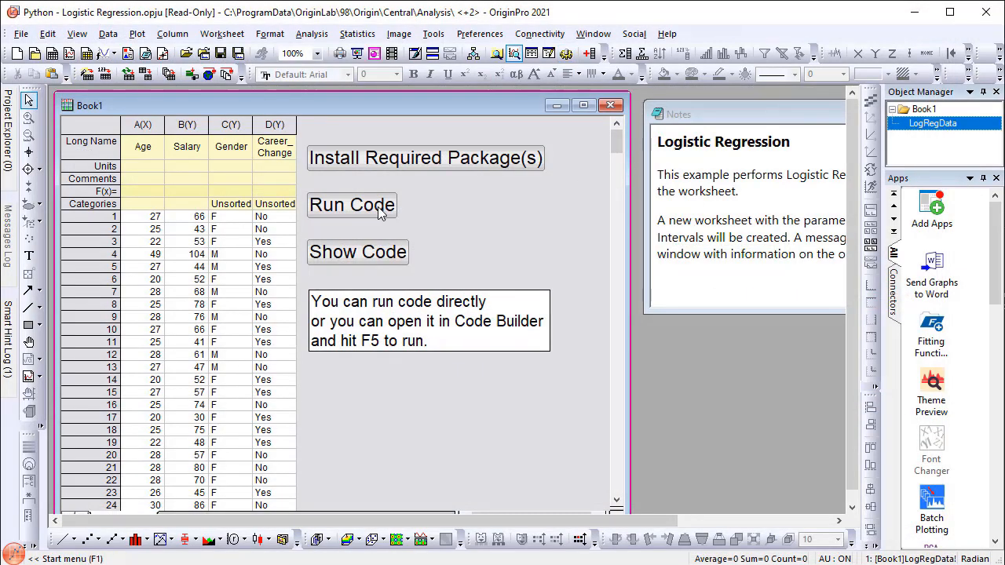
Step: Run the LogReg.py script to produce the Logistic Regression Result sheet, moving the Script Window aside
click(351, 205)
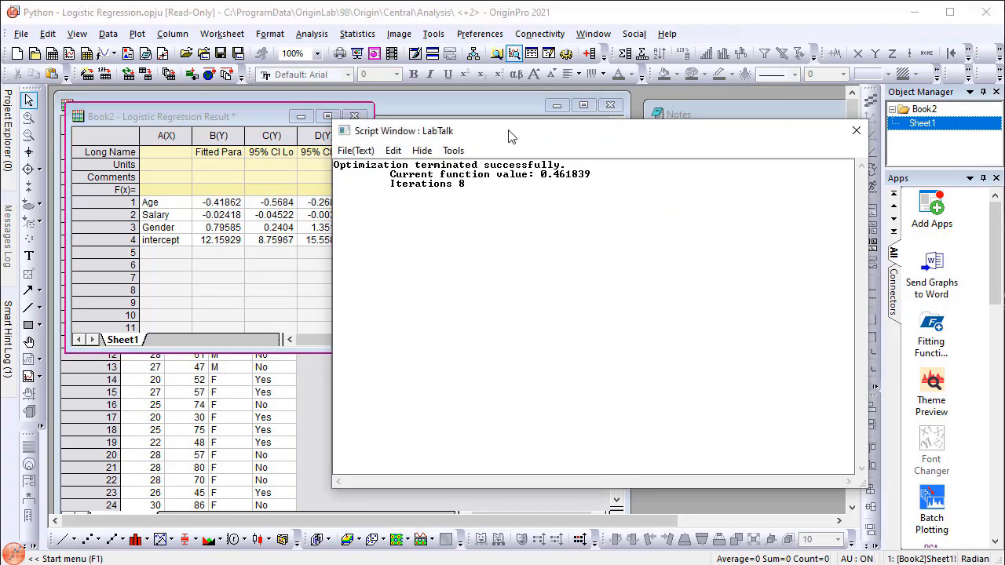
drag(515, 135, 448, 131)
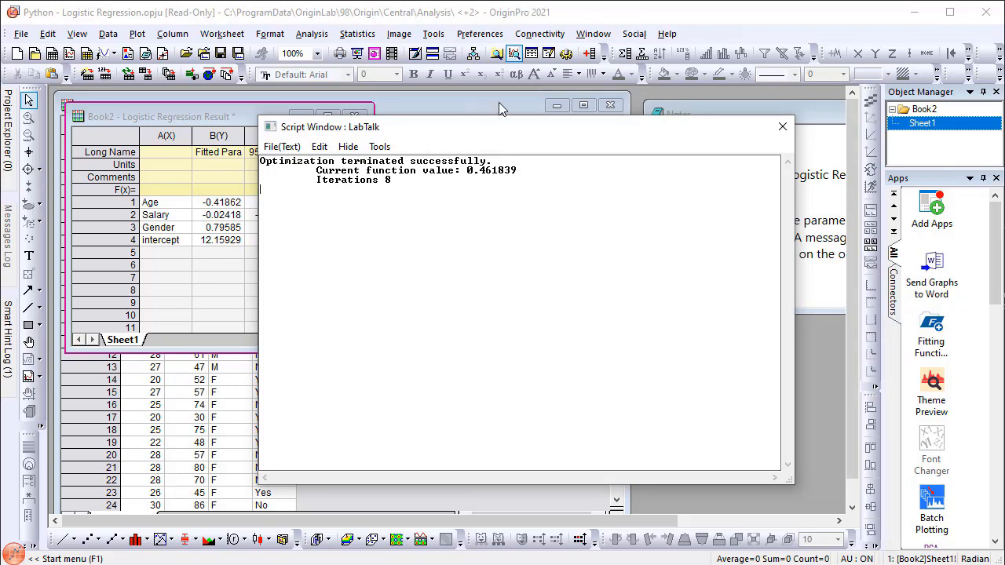
click(667, 34)
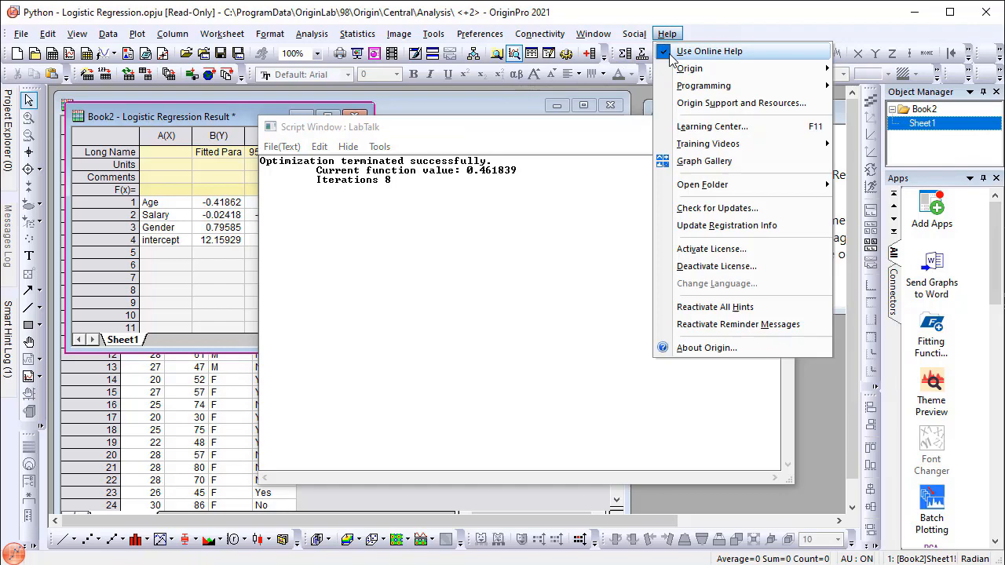
mouse_move(702, 185)
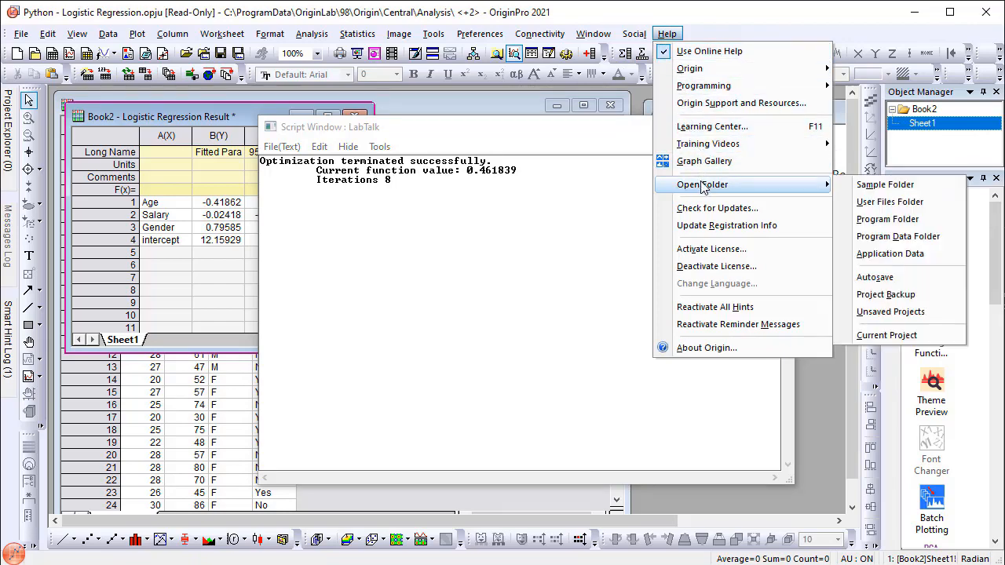
click(871, 191)
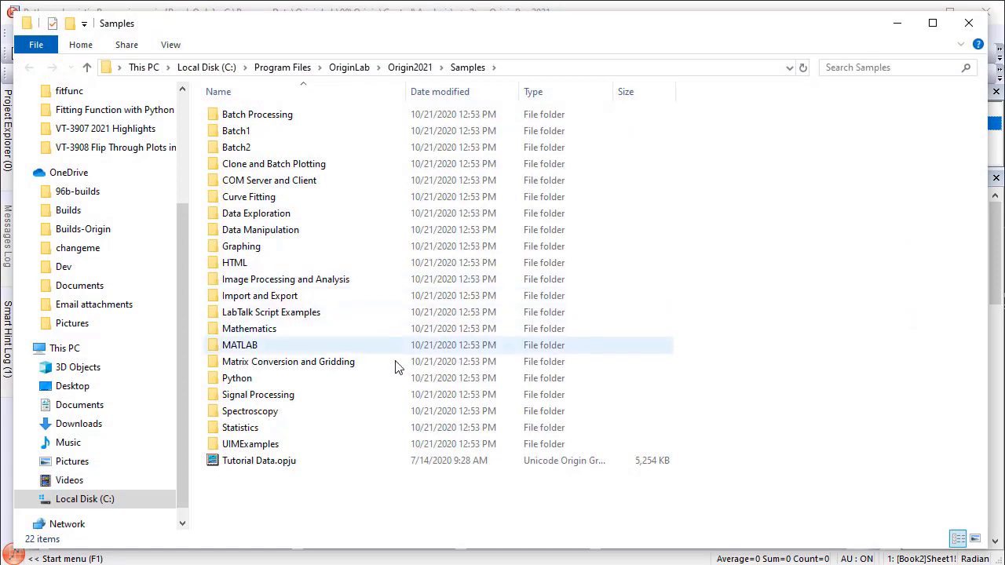
double_click(336, 379)
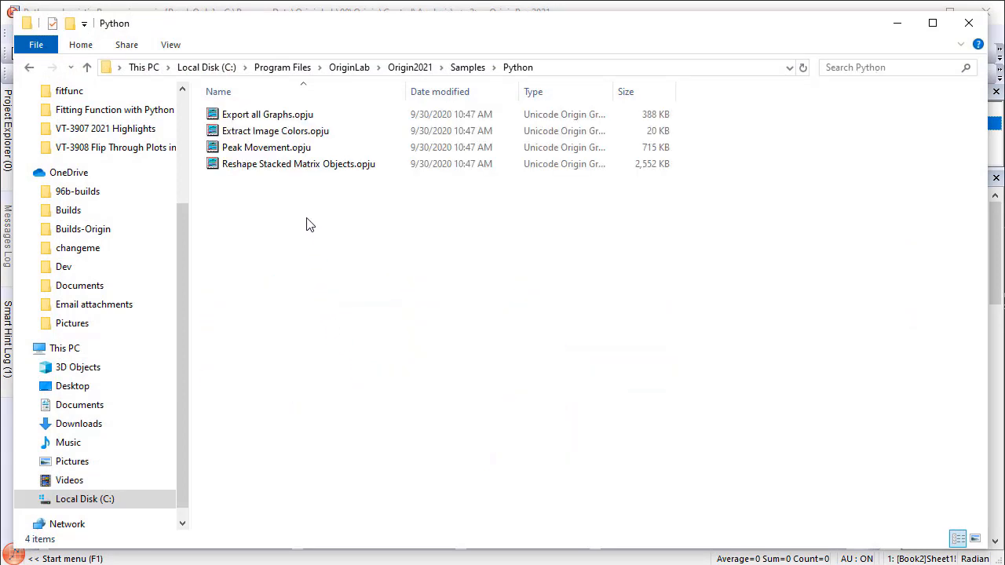
click(304, 164)
click(308, 149)
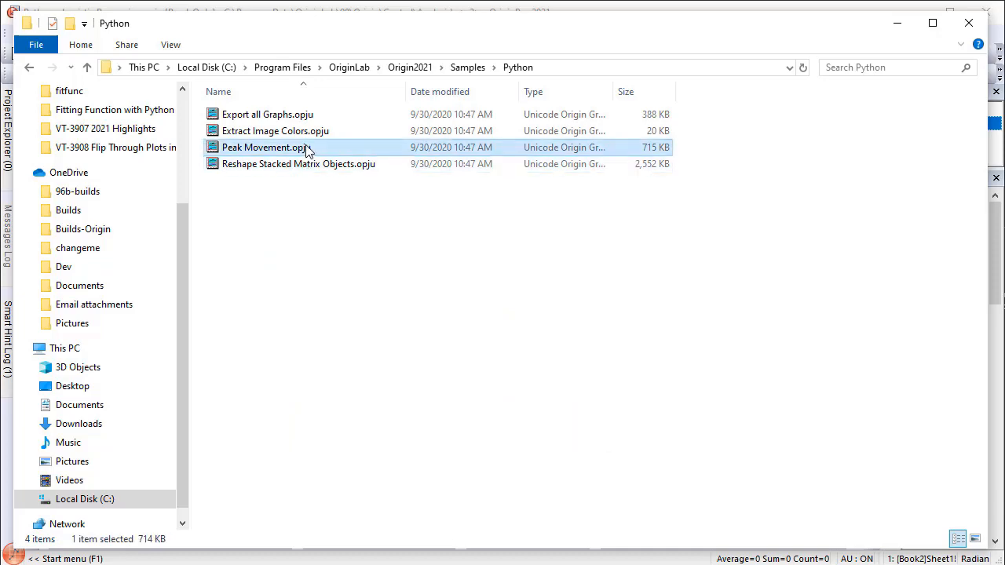
click(311, 132)
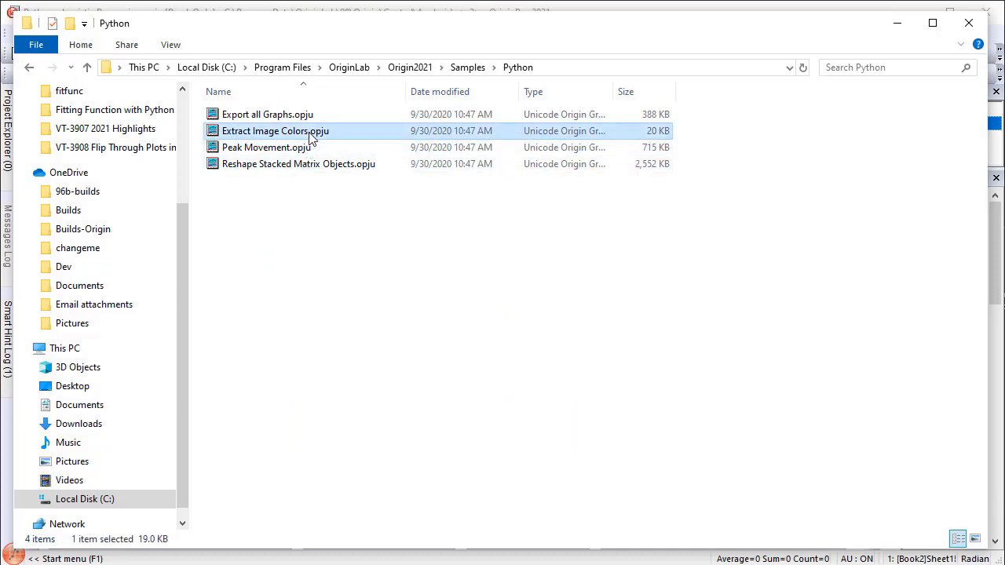
click(968, 22)
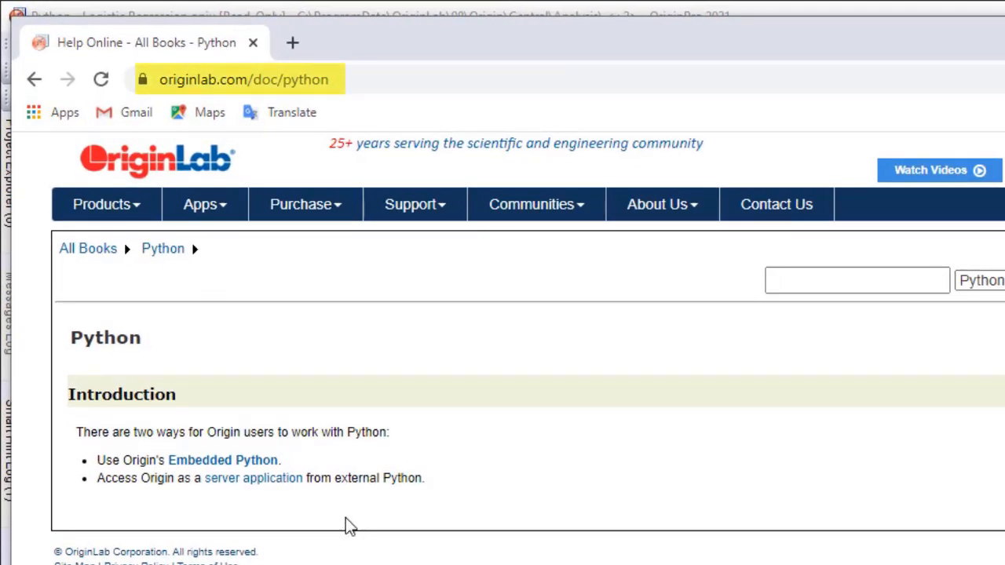
Step: Show the Python breadcrumb dropdown listing Embedded Python, package management and originpro subtopics
click(195, 249)
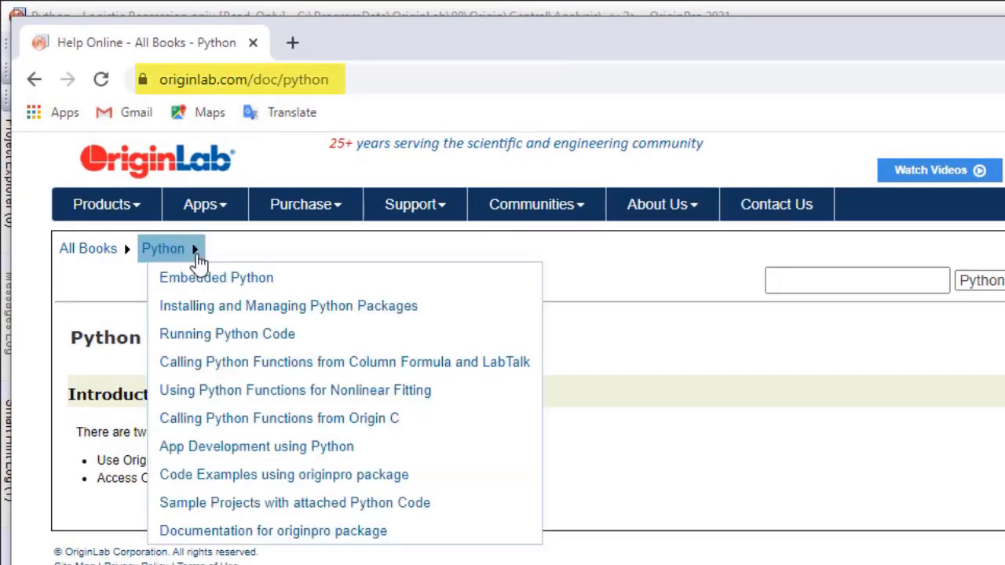